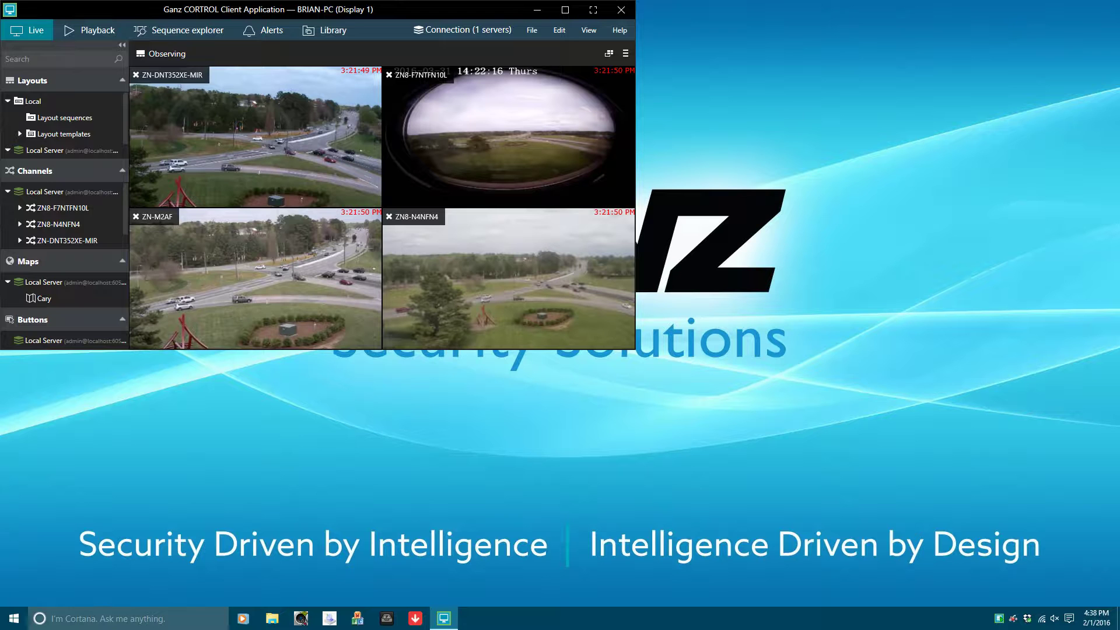
Maximize the client window and open the Sequence explorer
left_click(565, 9)
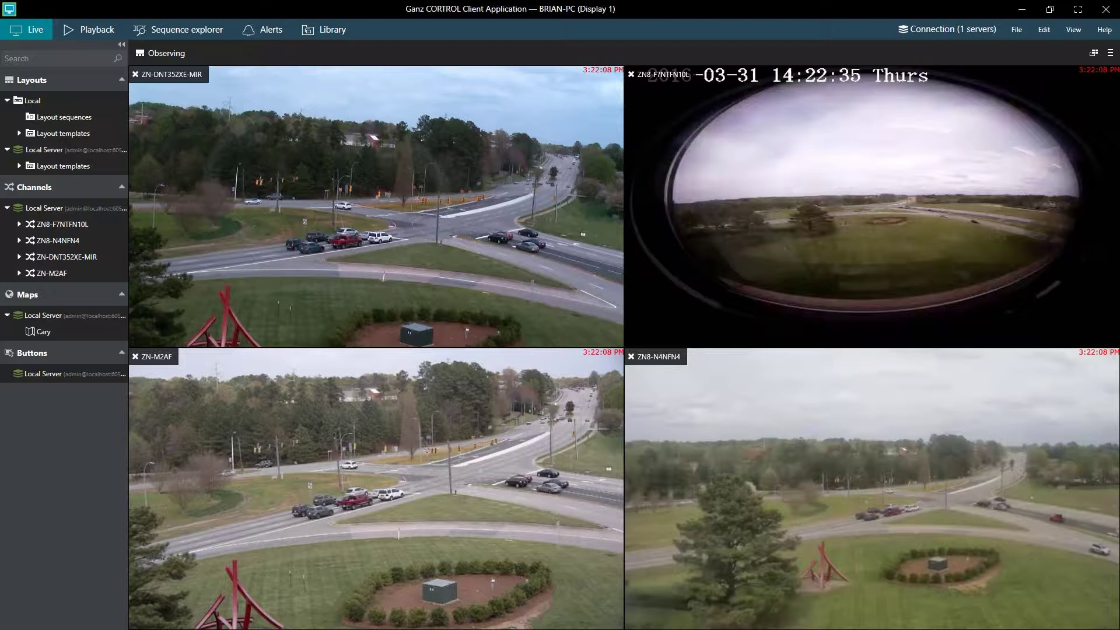
left_click(178, 29)
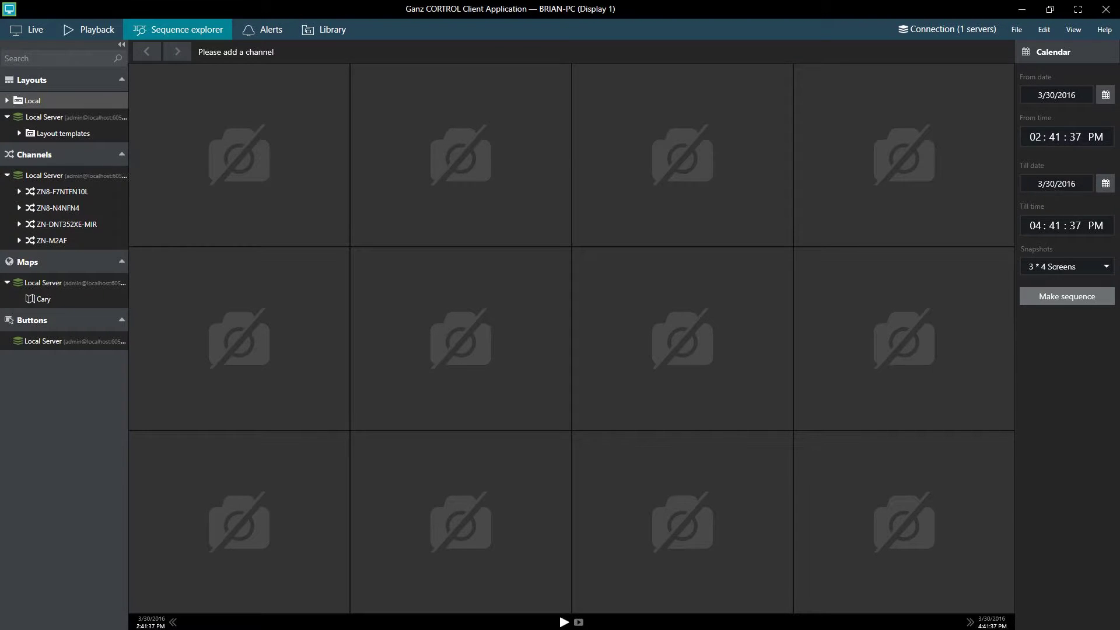
Set the sequence's From time to 10:41:37 AM, leaving the From date on 3/30/2016
left_click(1106, 96)
key("Escape")
left_click(1035, 137)
key("Down")
key("Down")
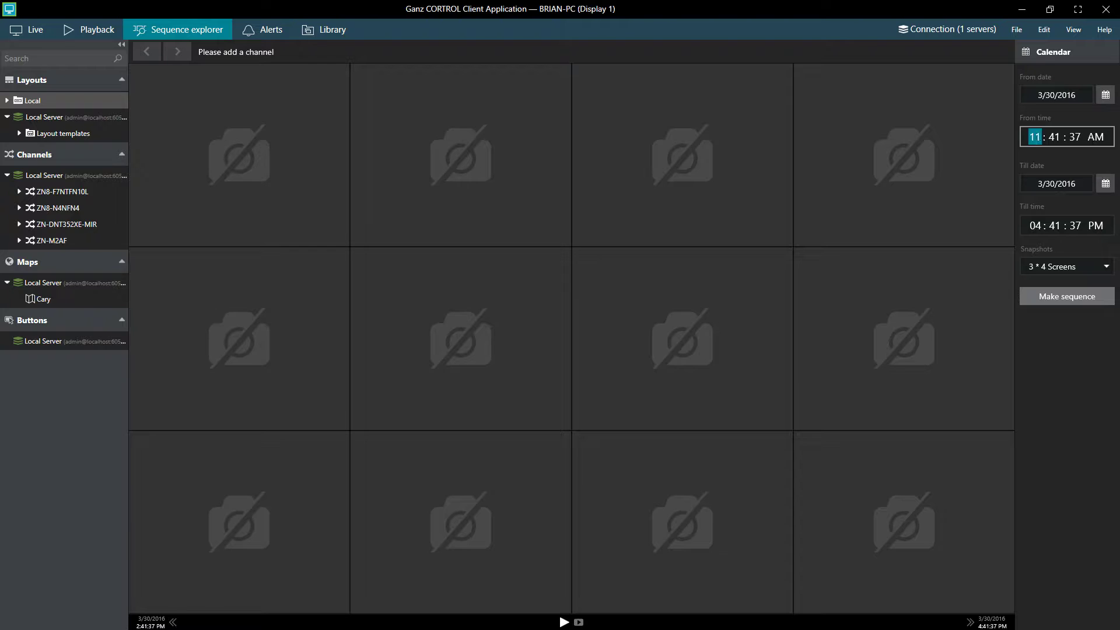
key("Down")
key("Return")
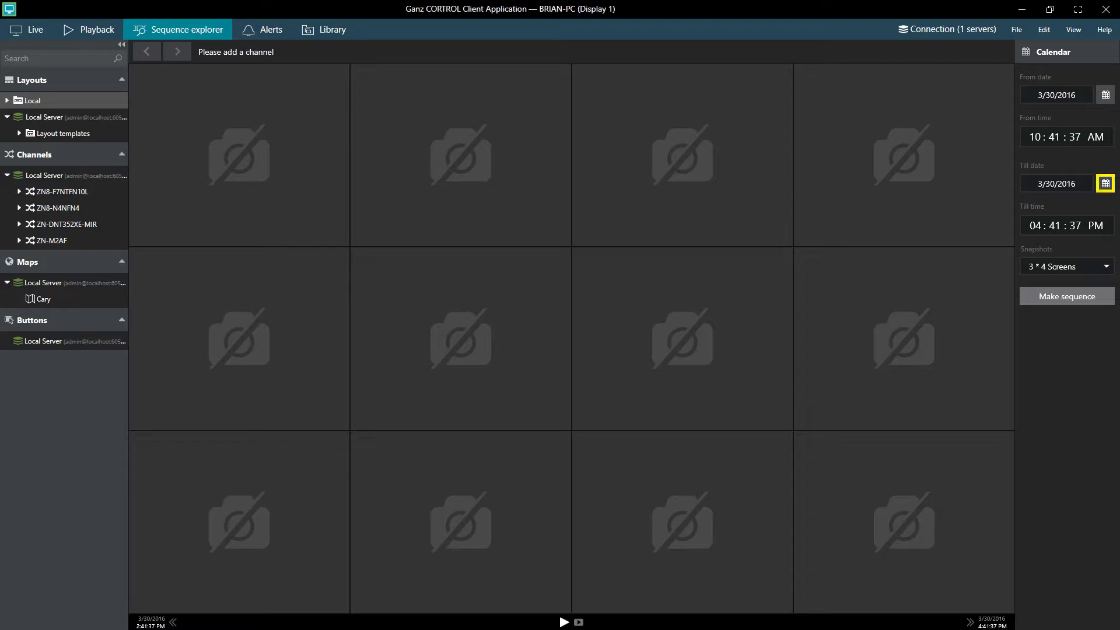
Choose March 30, 2016 as the Till date and load the ZN-DNT352XE-MIR channel's snapshots, keeping the 3 * 4 Screens layout
left_click(1106, 184)
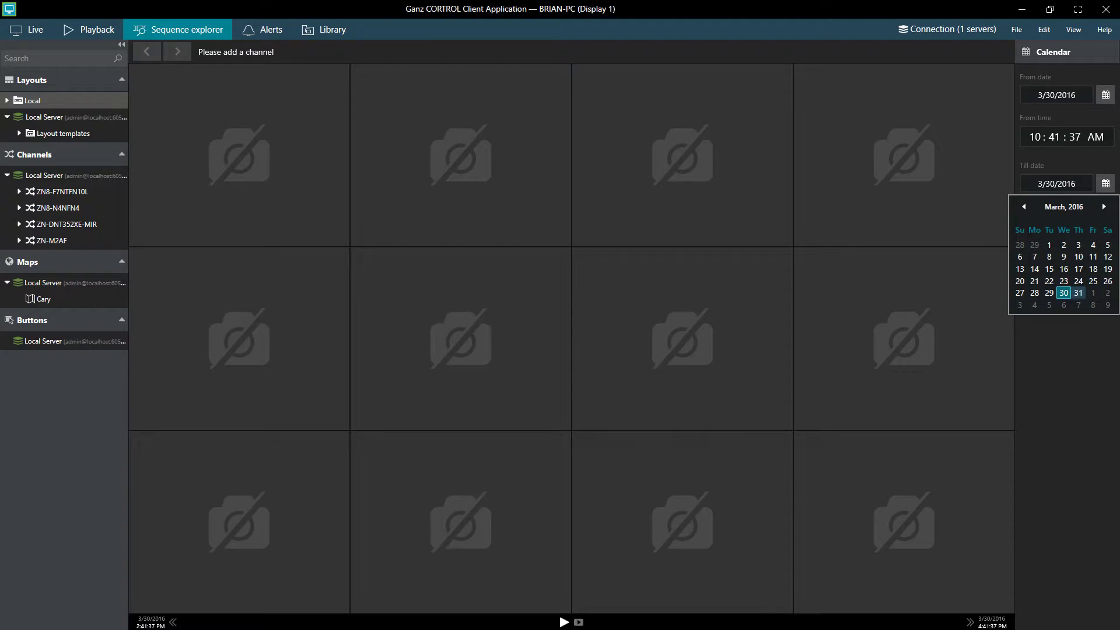
left_click(1064, 293)
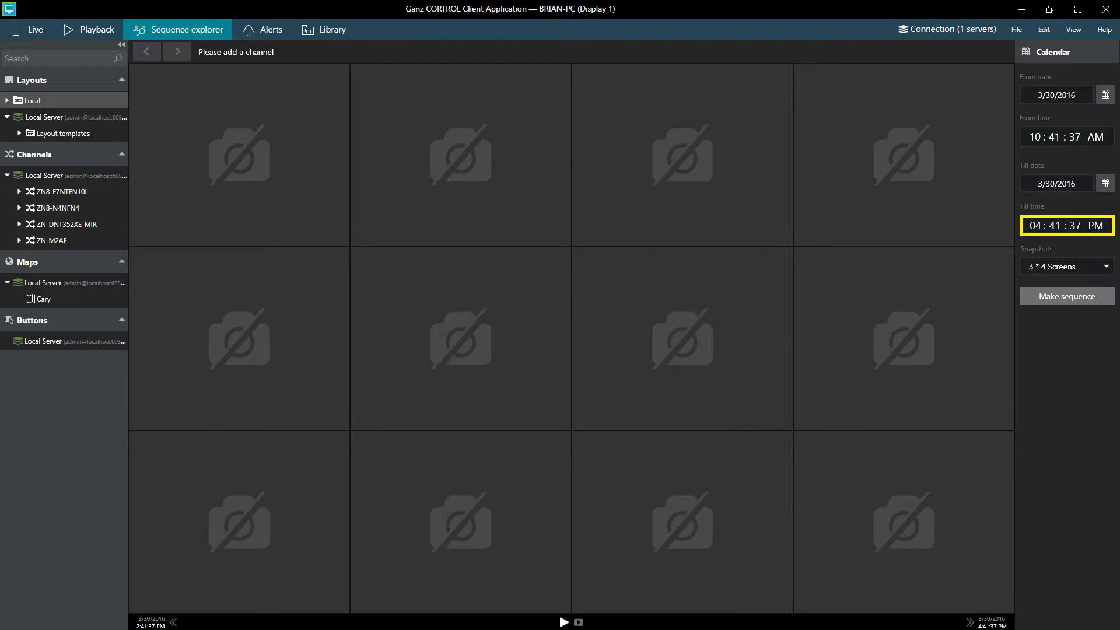
left_click(1035, 225)
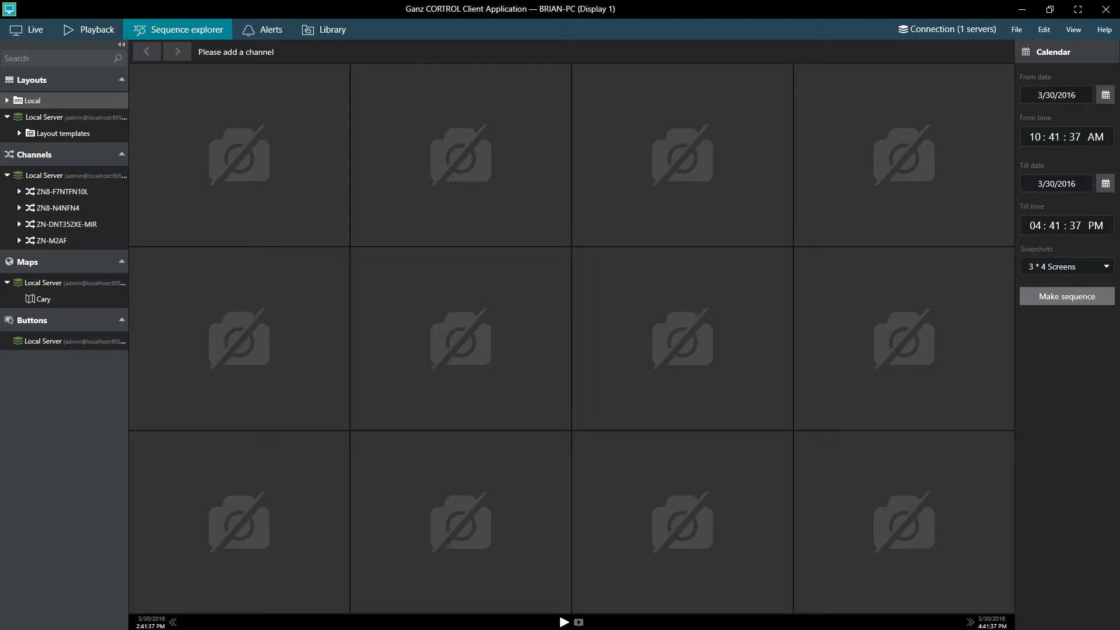
left_click(1067, 266)
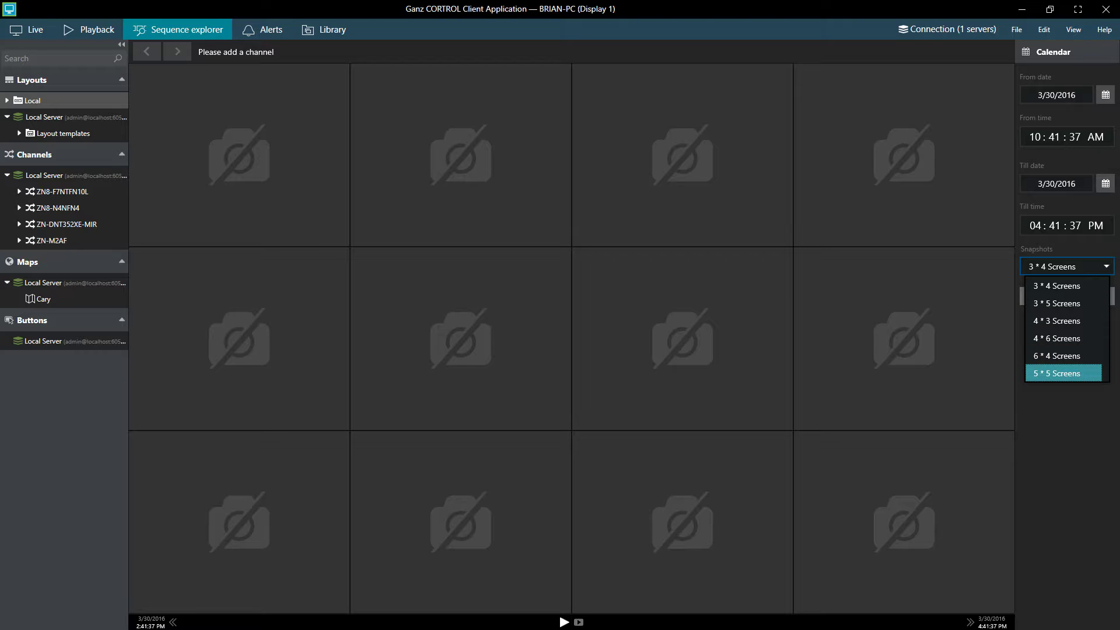
key("Escape")
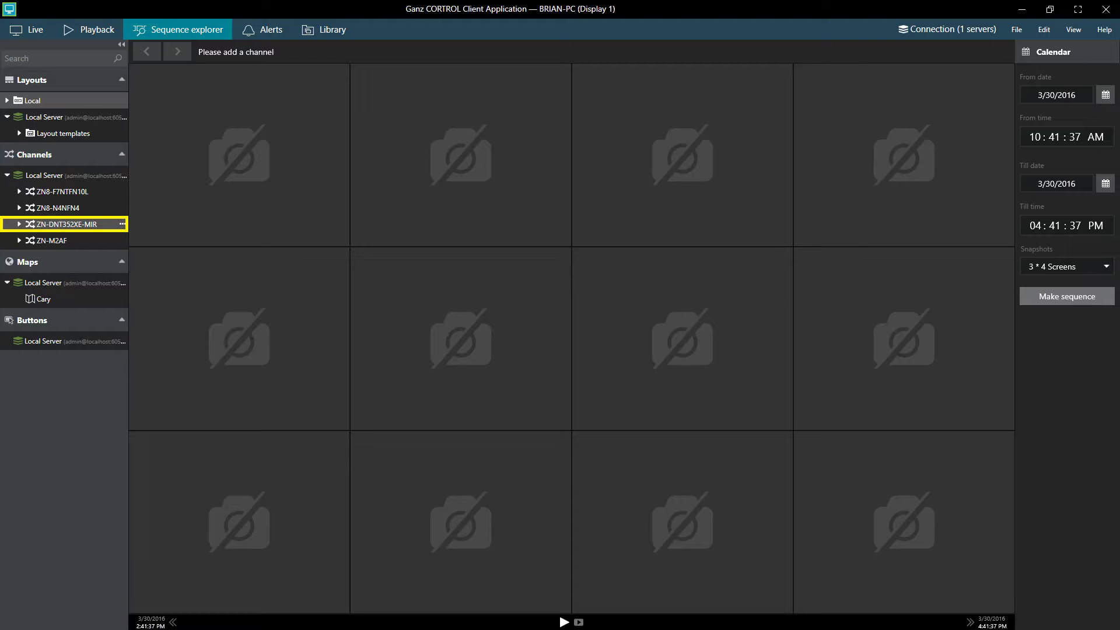
double_click(67, 224)
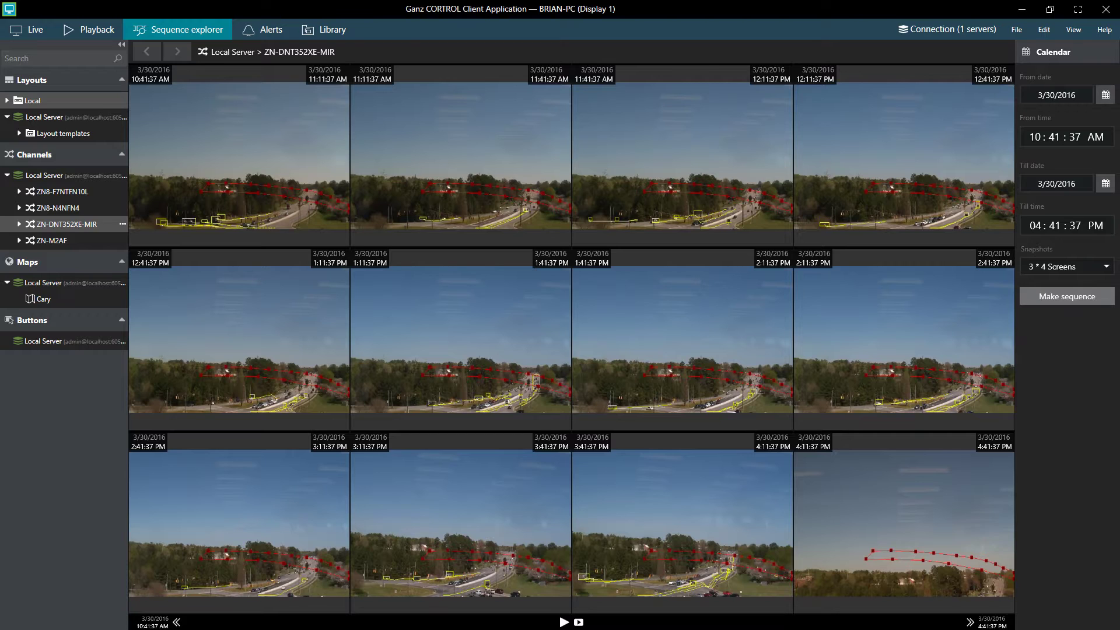
Break the 10:41:37 AM to 11:11:37 AM snapshot into a finer sequence, and return to the full-range sequence
left_click(239, 155)
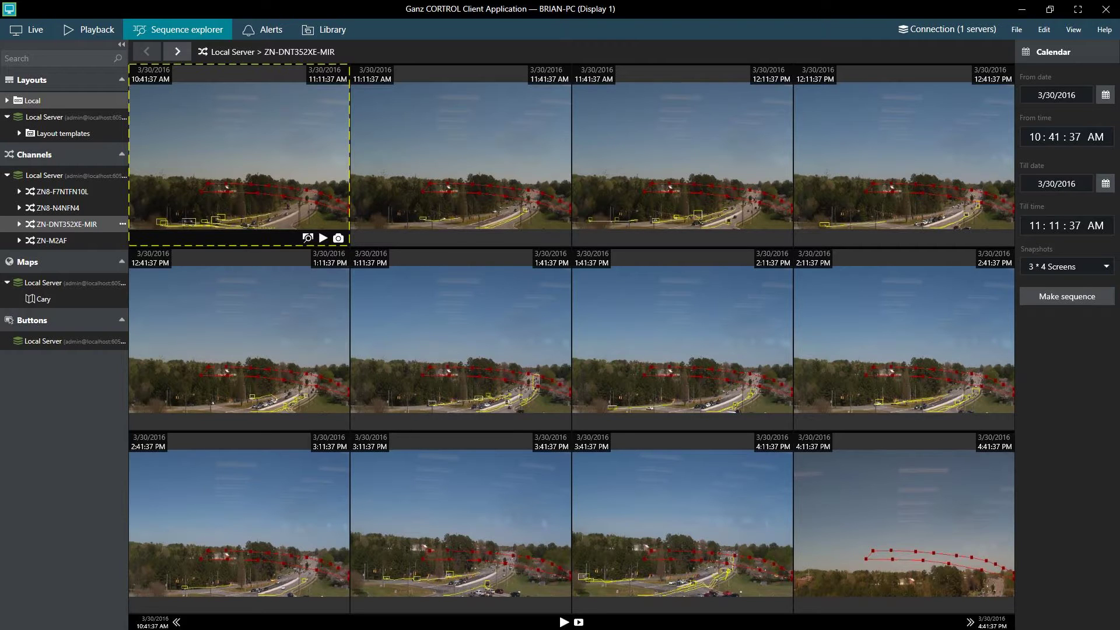
left_click(307, 238)
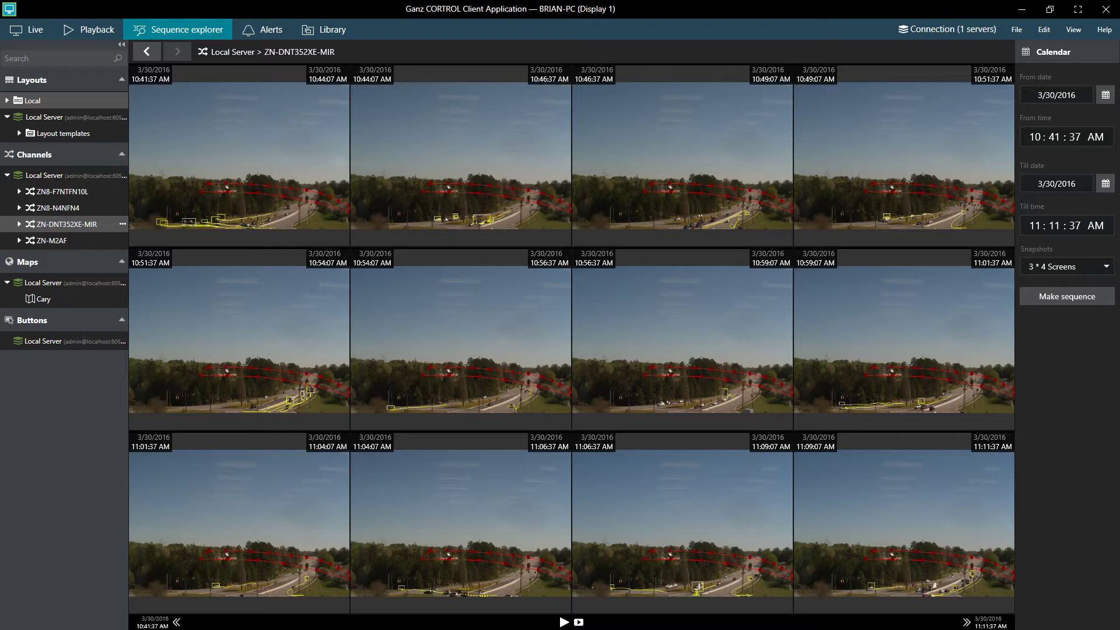
left_click(146, 51)
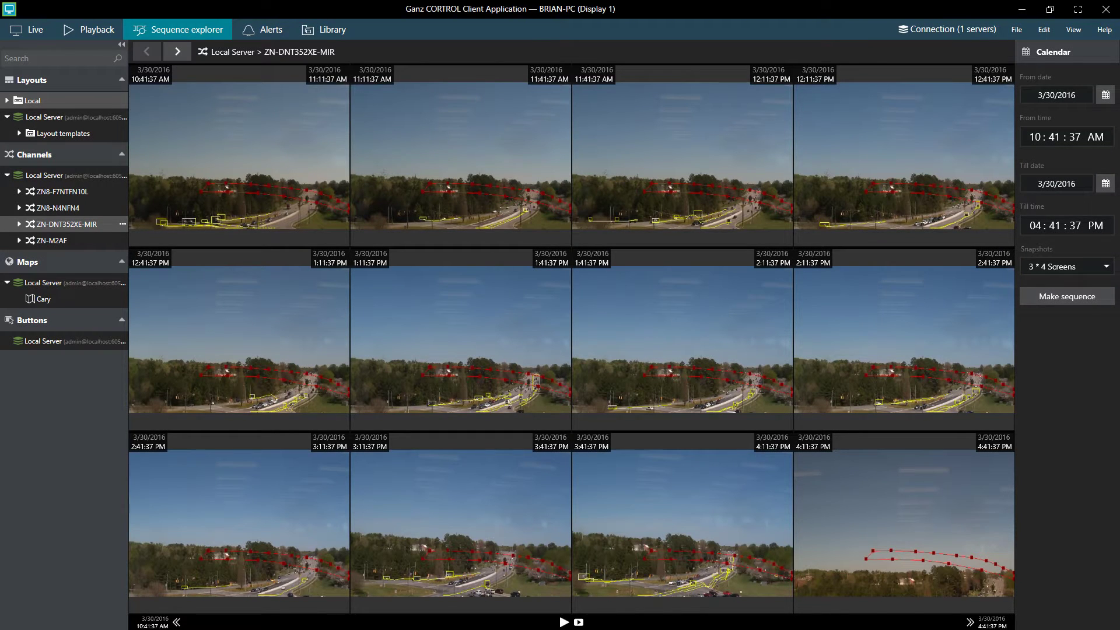
View the 10:41:37 AM to 11:11:37 AM snapshot's recording in Playback and return to the Sequence explorer
left_click(239, 155)
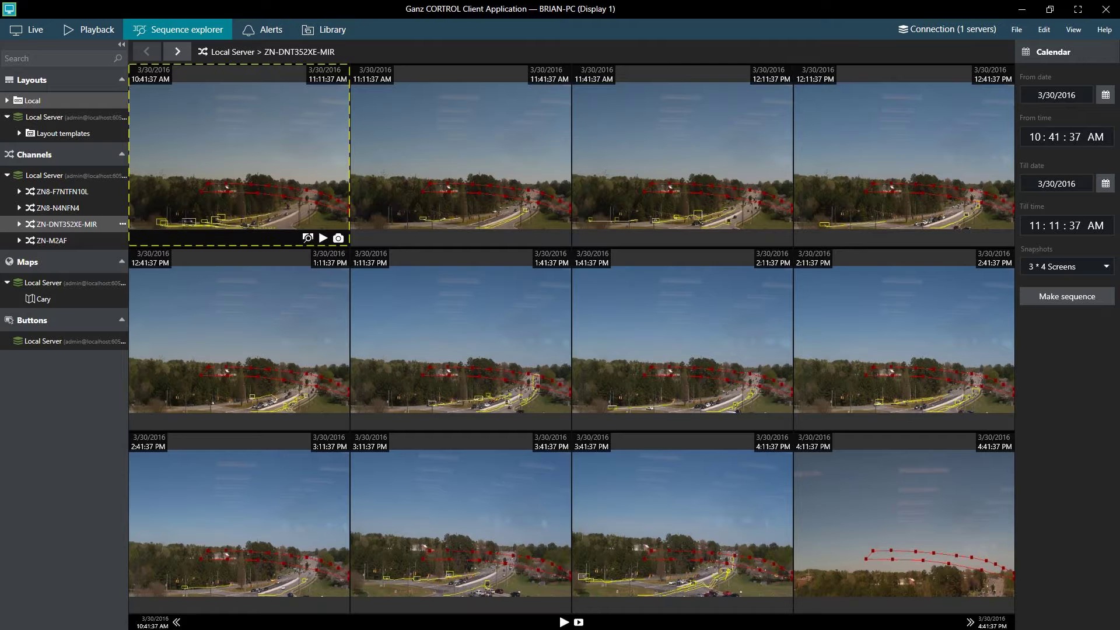
left_click(323, 238)
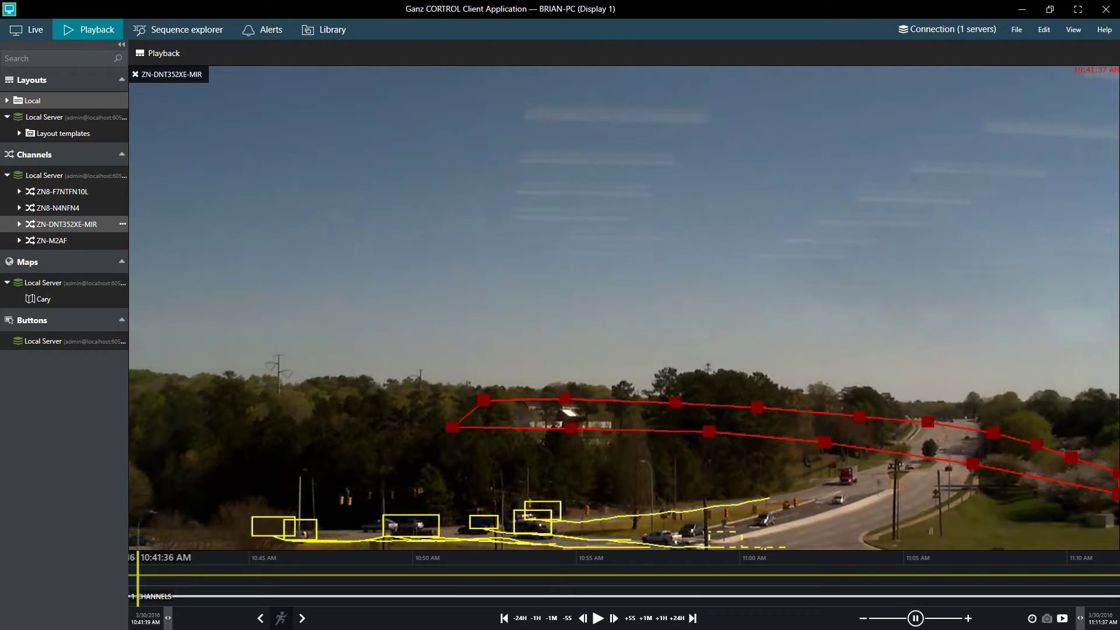
left_click(179, 30)
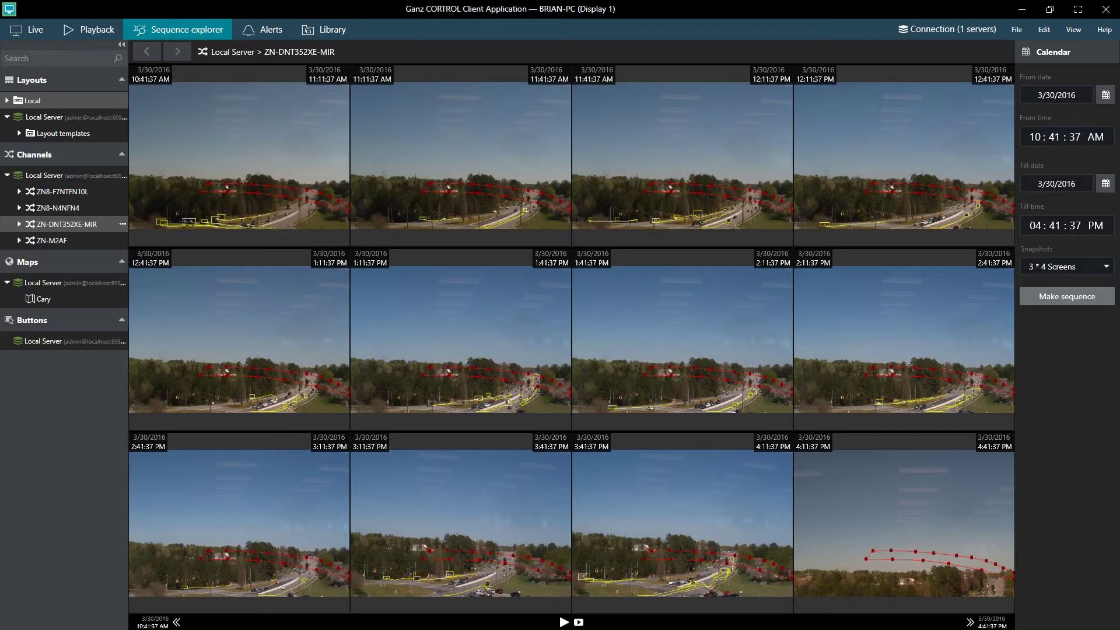
Select the snapshot range from 10:41:37 AM to 12:41:37 PM and make a new sequence from it
left_click(239, 155)
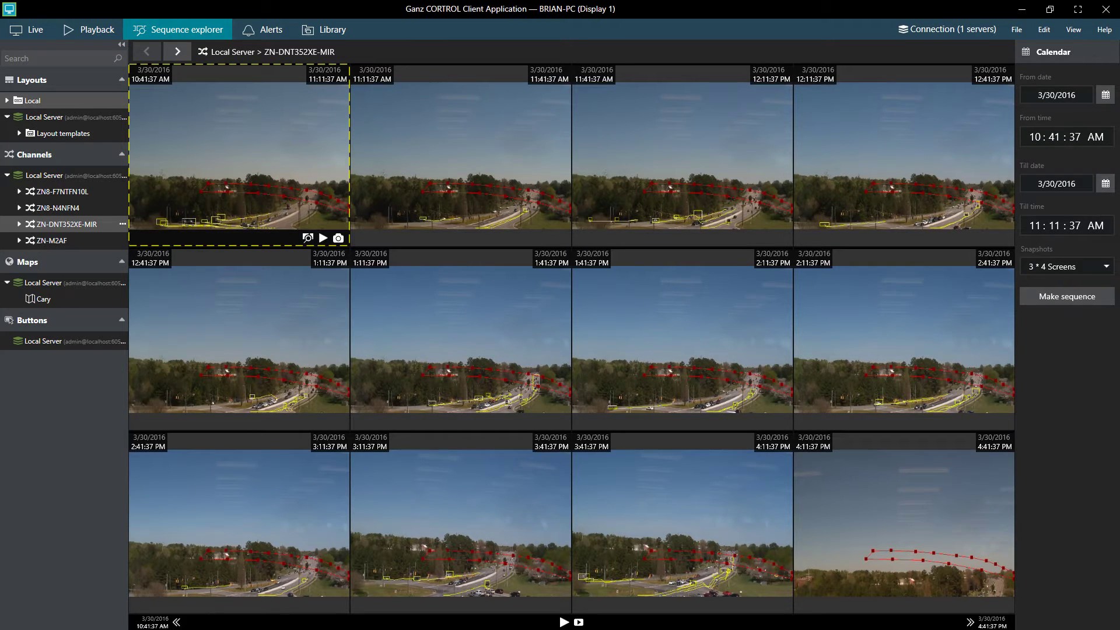
left_click(905, 155)
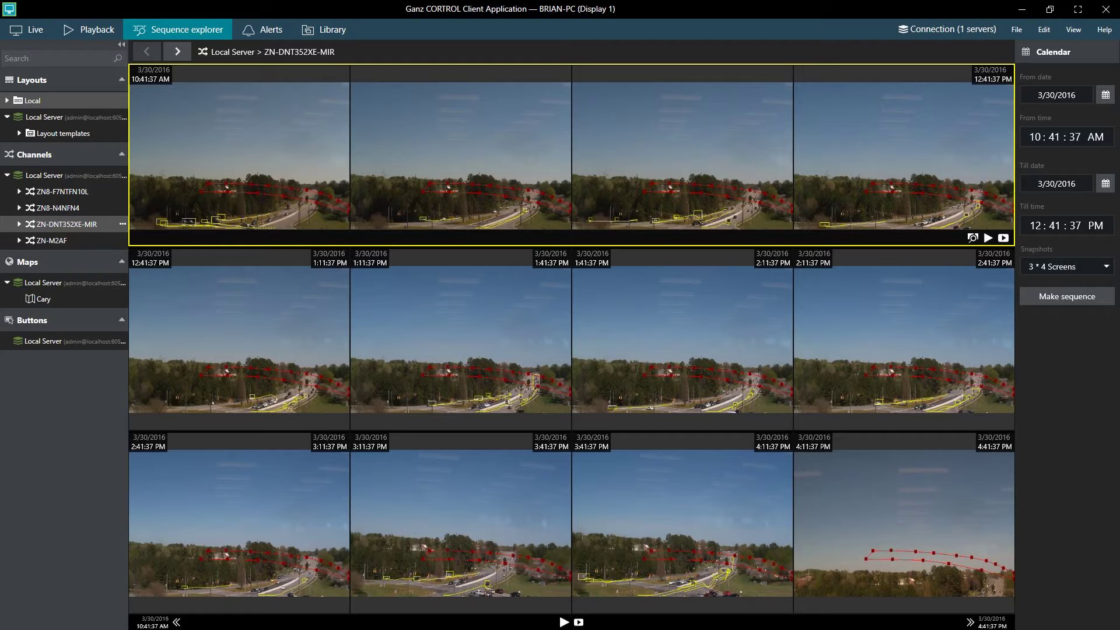
left_click(974, 238)
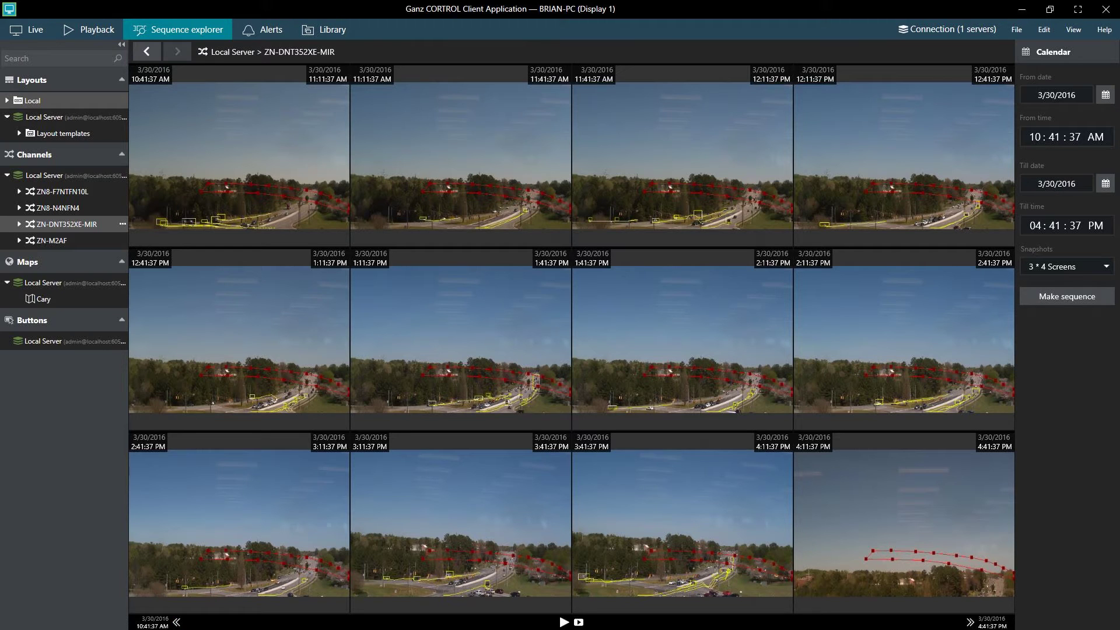
Shift the sequence to the preceding period and back, and view the whole range in Playback before returning to the Sequence explorer
left_click(176, 622)
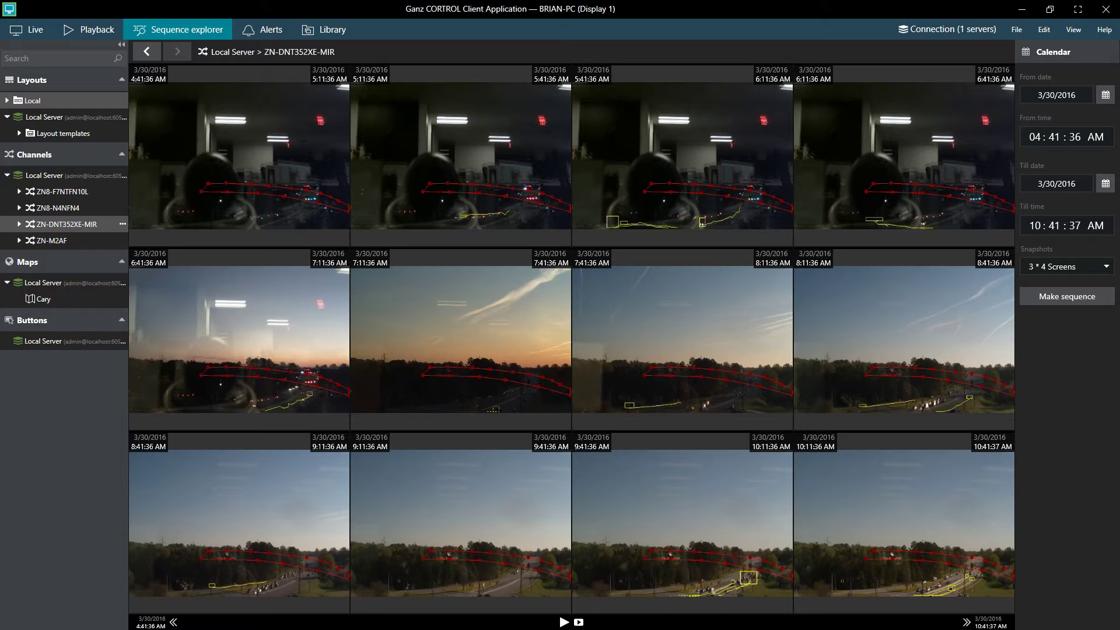
left_click(967, 622)
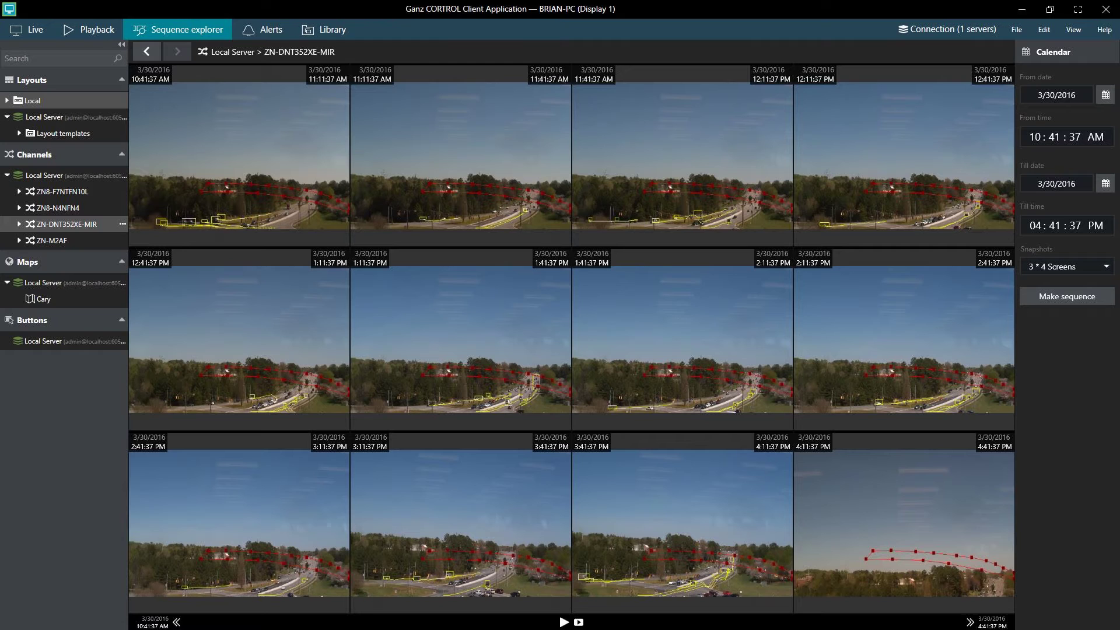
left_click(564, 622)
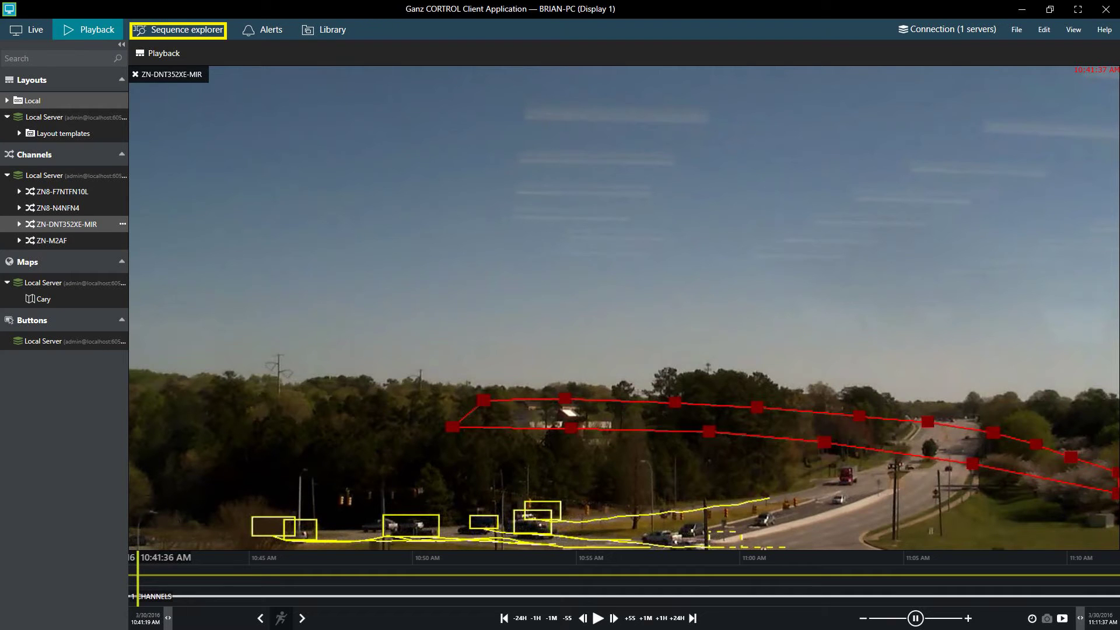
left_click(178, 30)
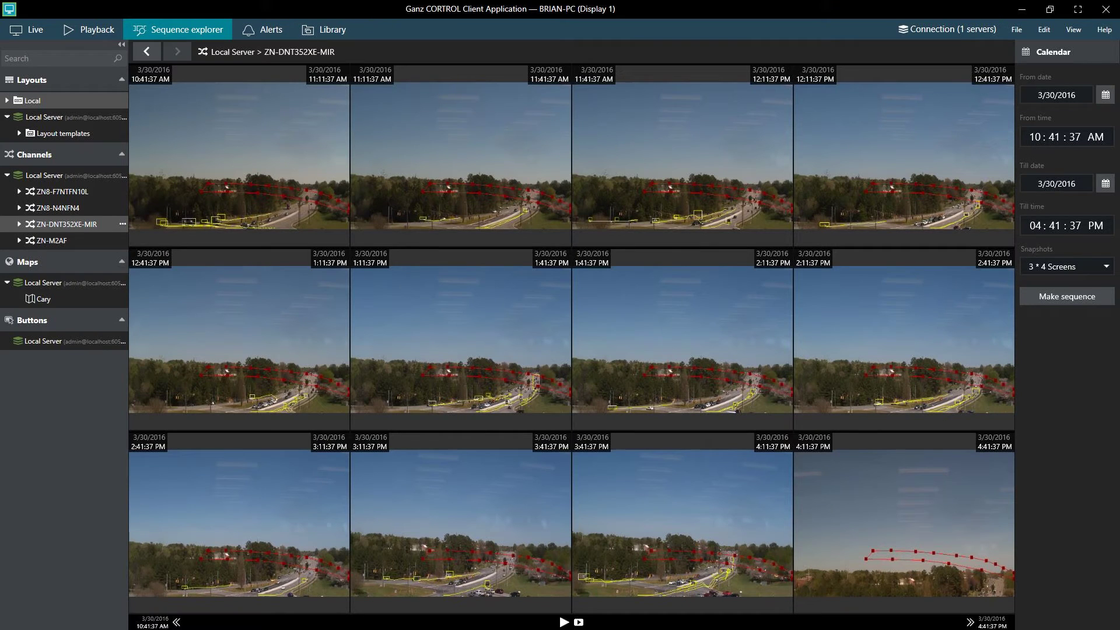
Open Video Export for the whole sequence, review its video stream, start date and start time options, and close it
left_click(578, 622)
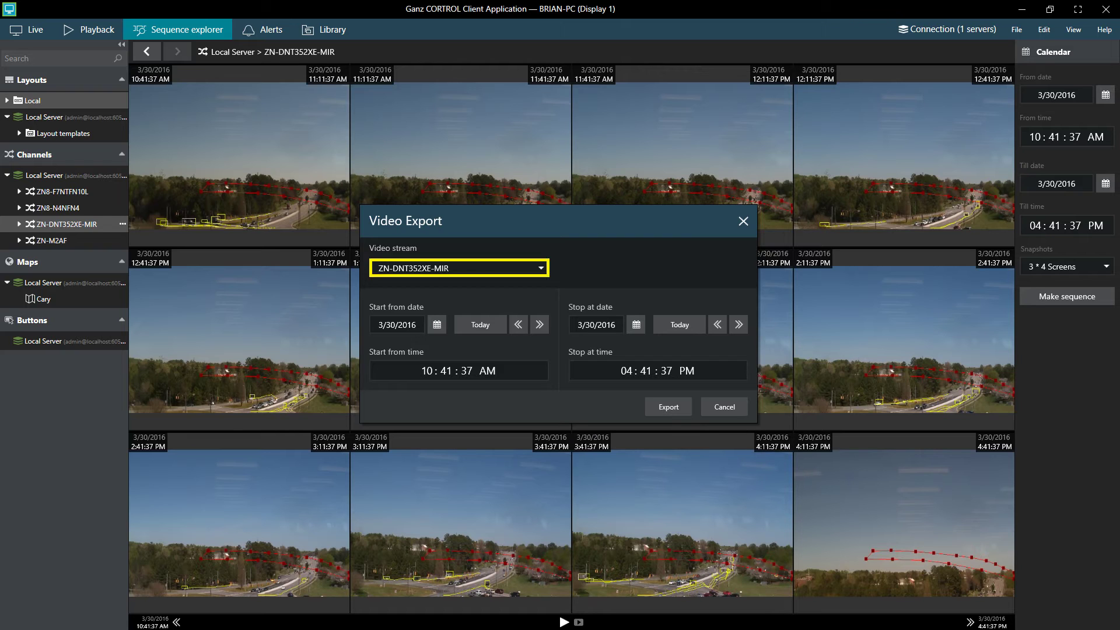
left_click(459, 269)
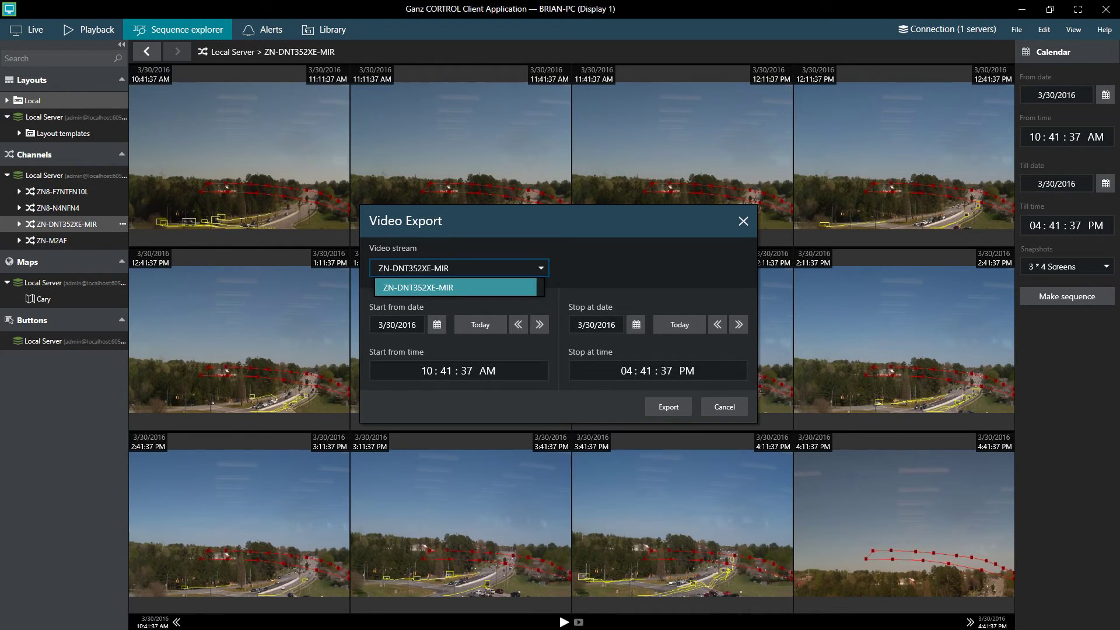
left_click(523, 265)
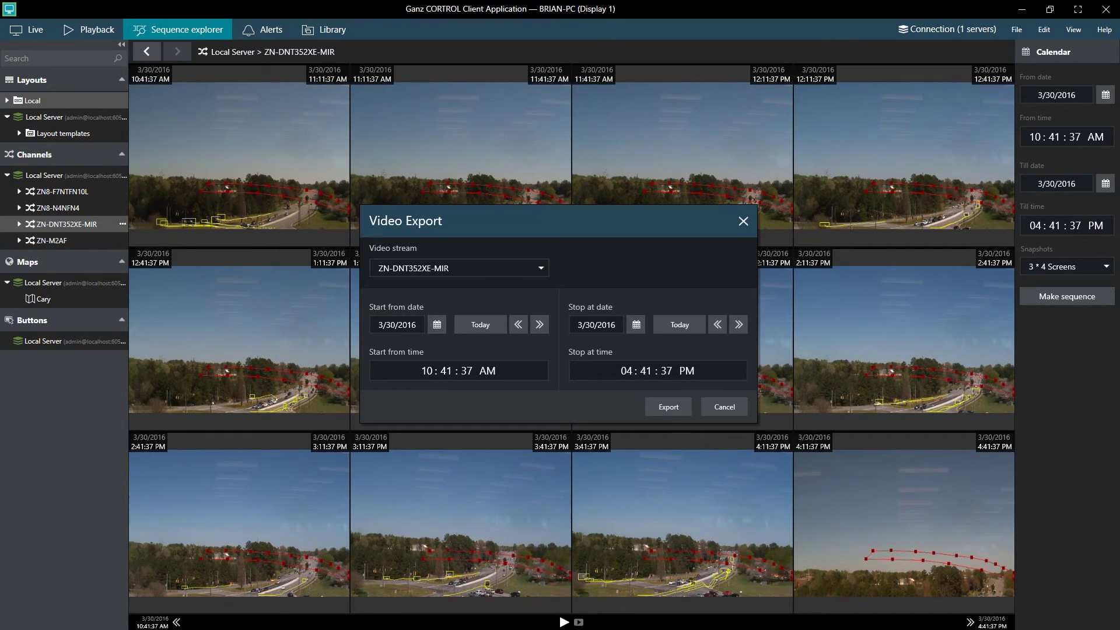
left_click(437, 325)
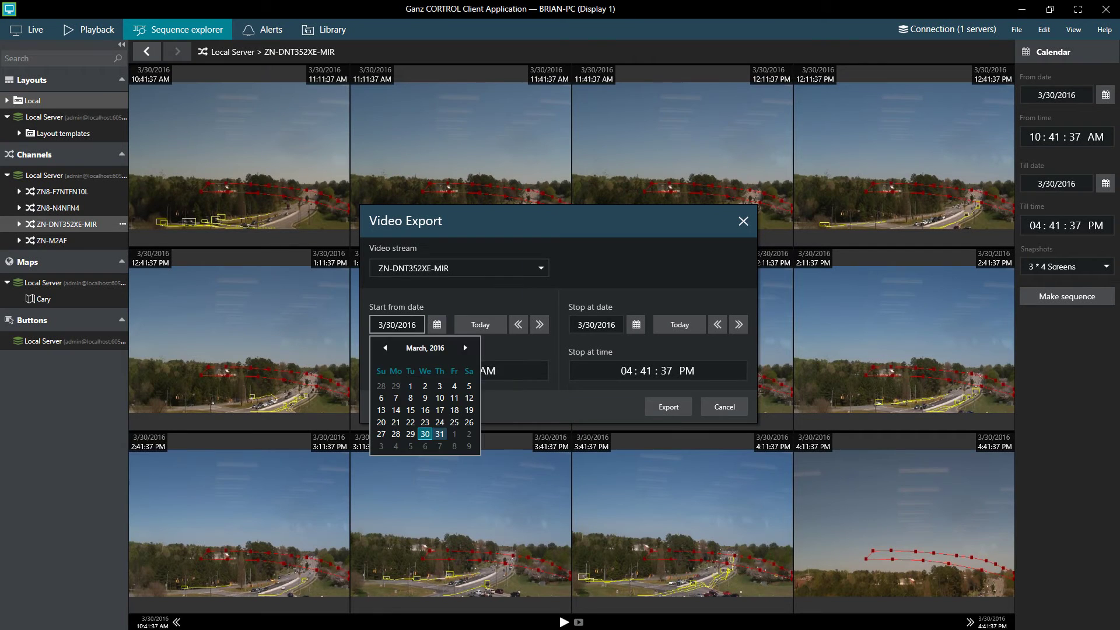
key("Escape")
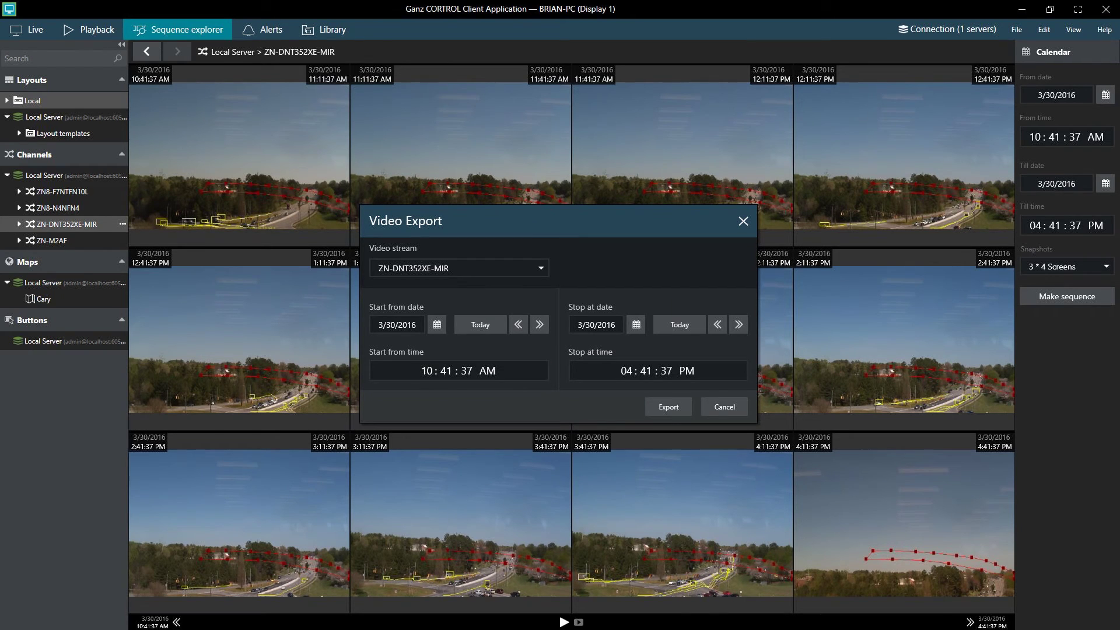
left_click(426, 371)
key("Escape")
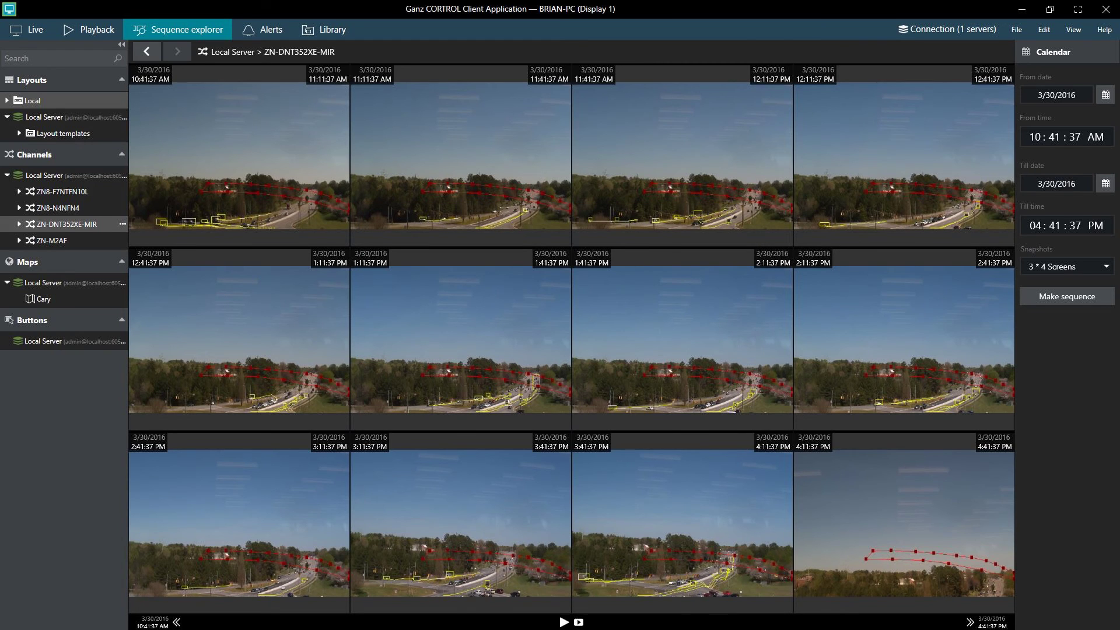